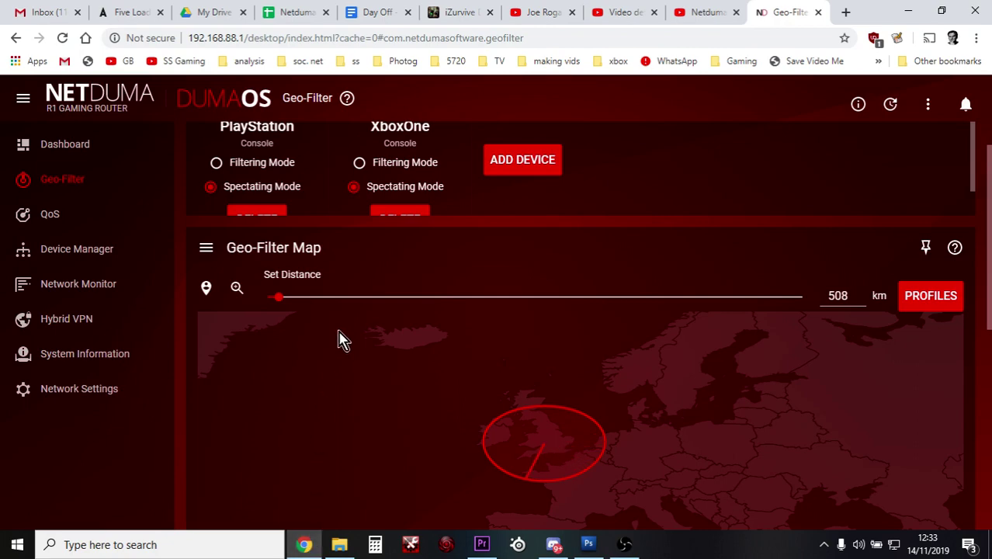
Switch to YouTube and play the opening seconds of the Netduma R1 Gaming Router Review & Explanation video, leaving it paused
left_click(719, 19)
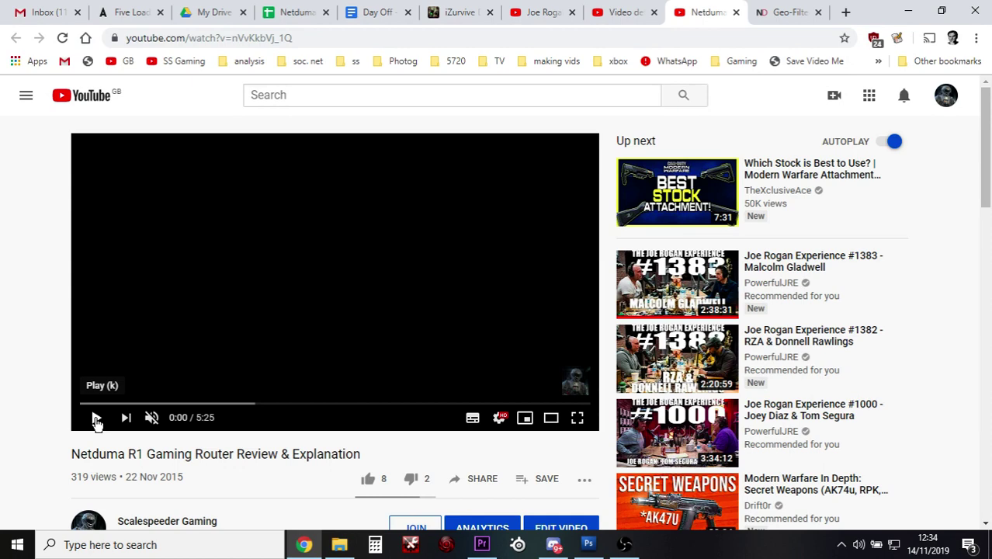
left_click(96, 420)
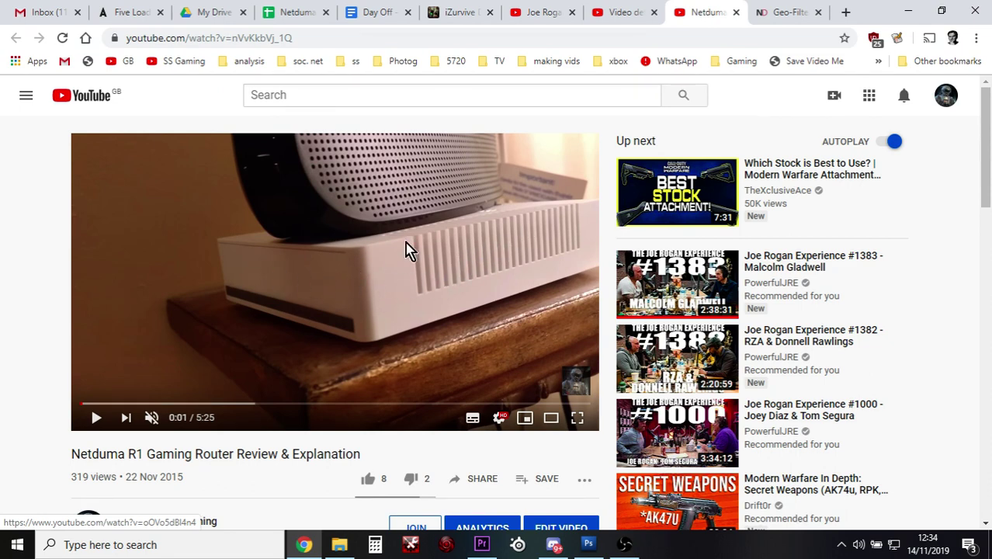
left_click(94, 427)
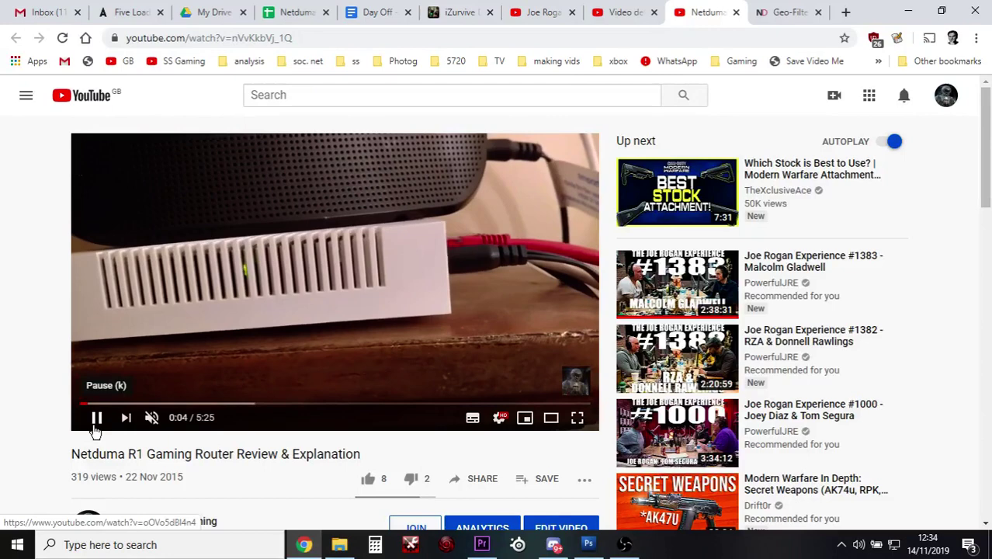
left_click(94, 429)
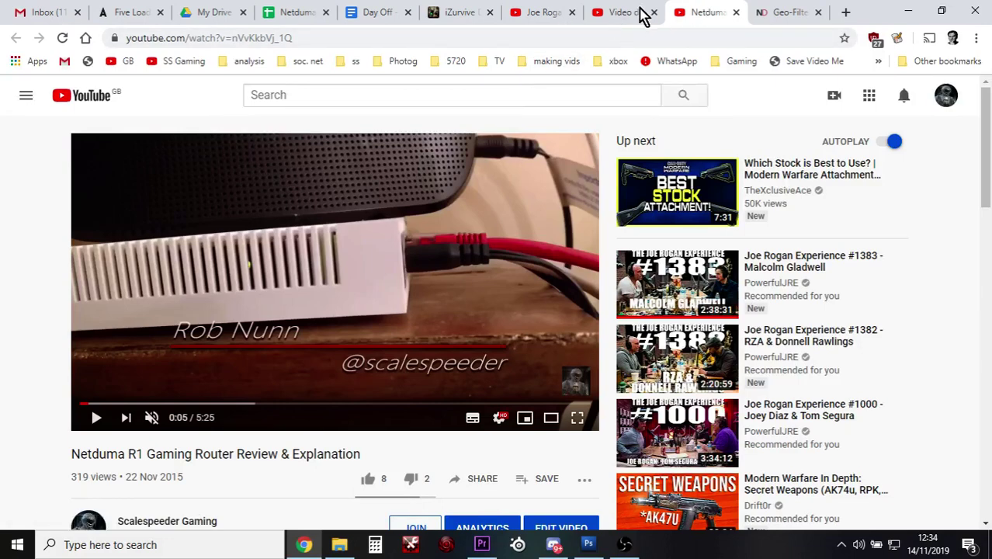
Return to the DumaOS Geo-Filter page and reduce the map's filter distance to 318 km
left_click(778, 12)
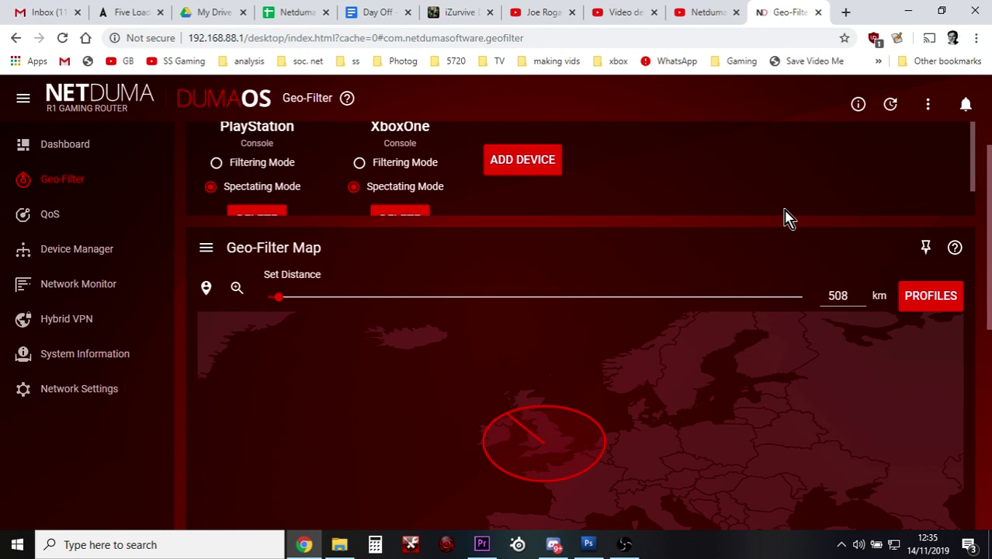
left_click_drag(987, 269, 985, 313)
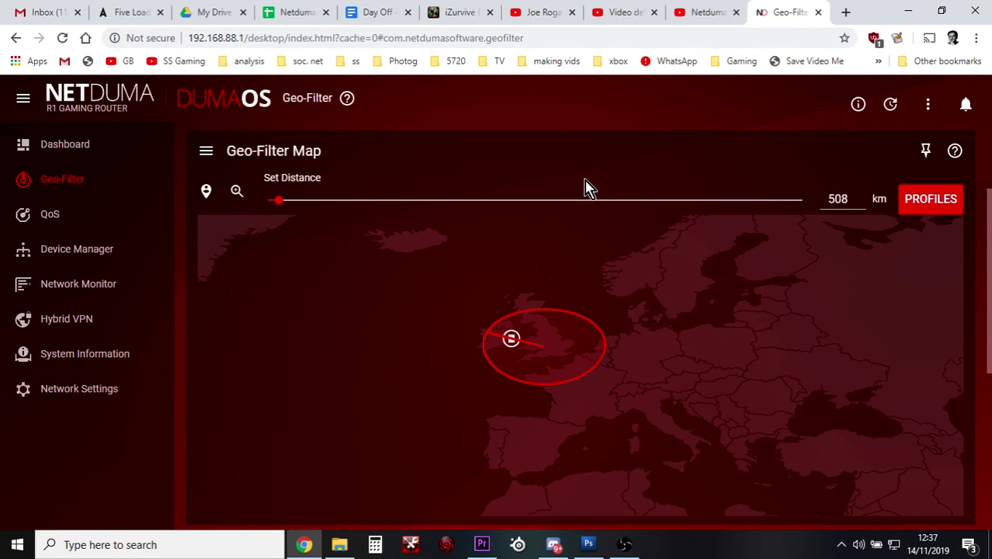
left_click(279, 207)
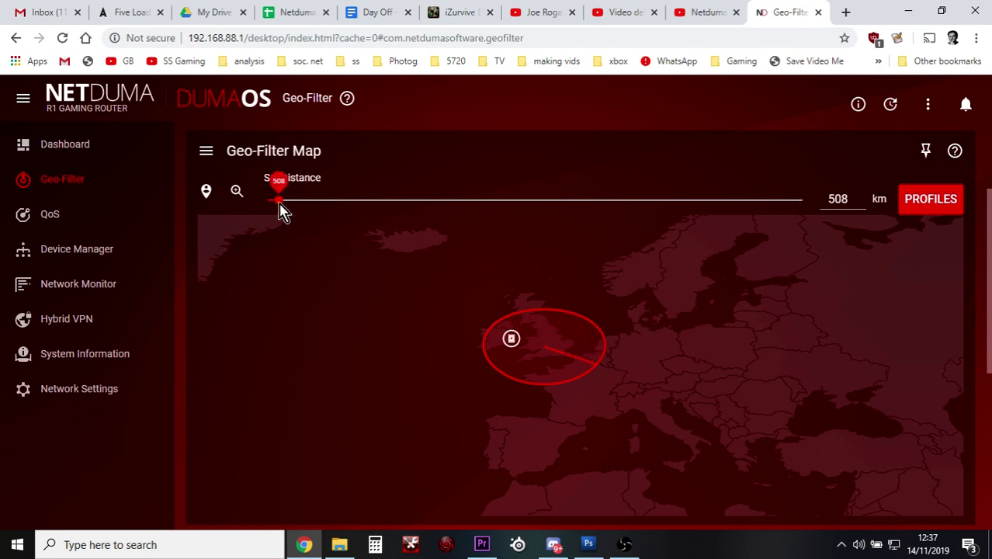
left_click_drag(279, 206, 279, 214)
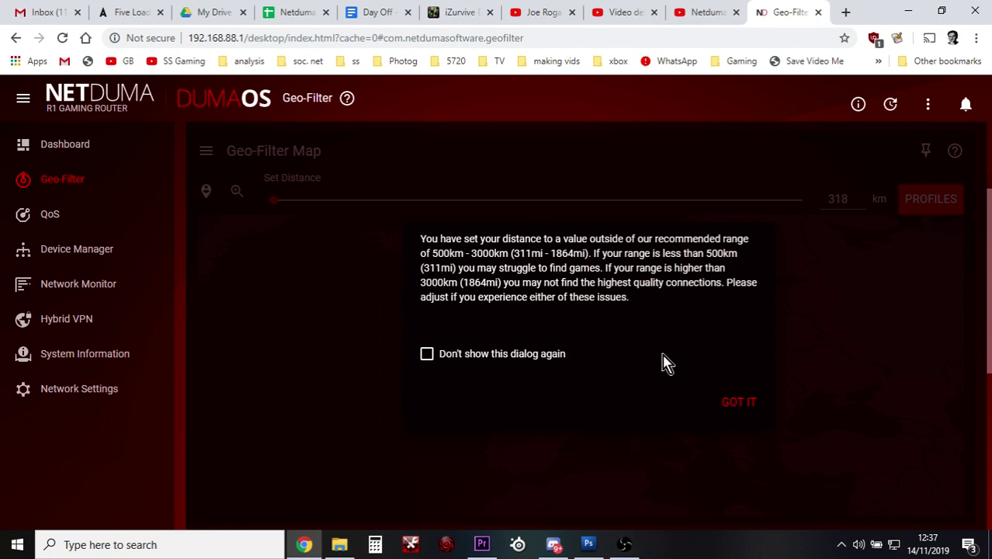
left_click(740, 408)
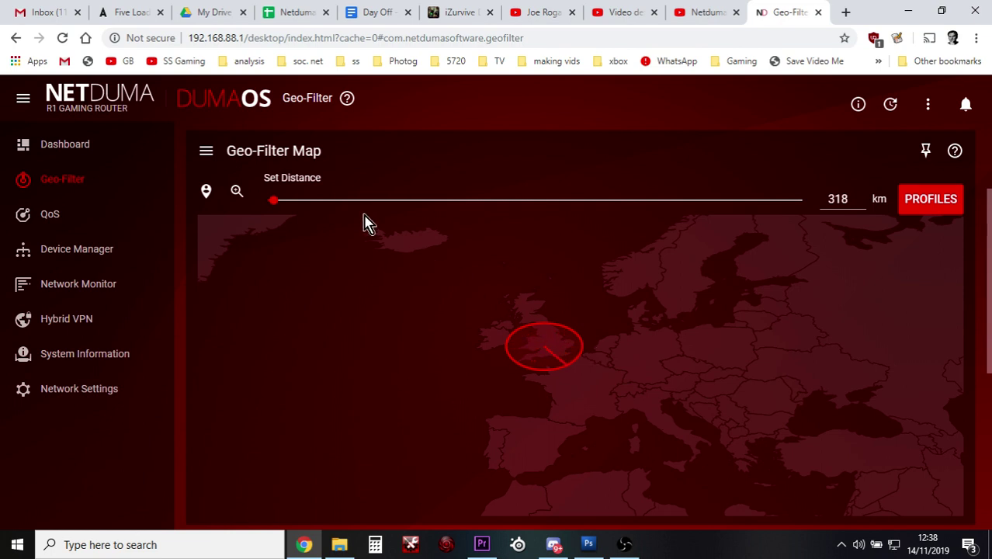
Review the Geo-Filter Map options, including Strict Mode, Auto Ping Host and Ping Assist, and close them
left_click(207, 153)
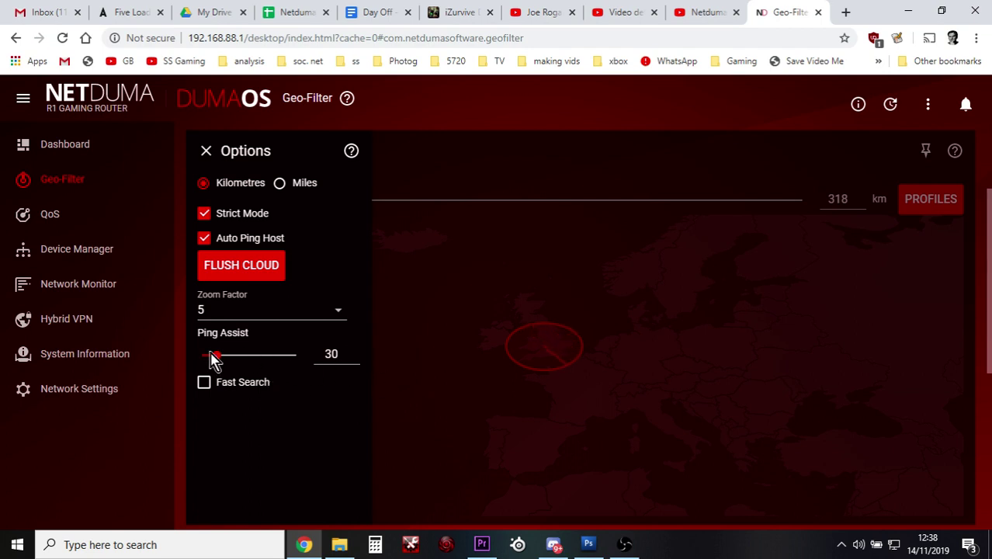
left_click(407, 377)
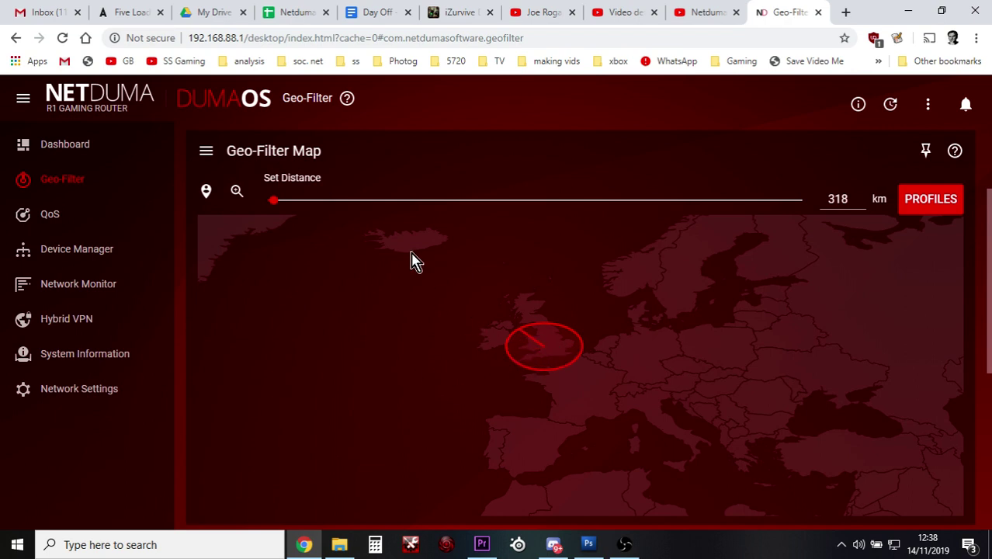
left_click(207, 152)
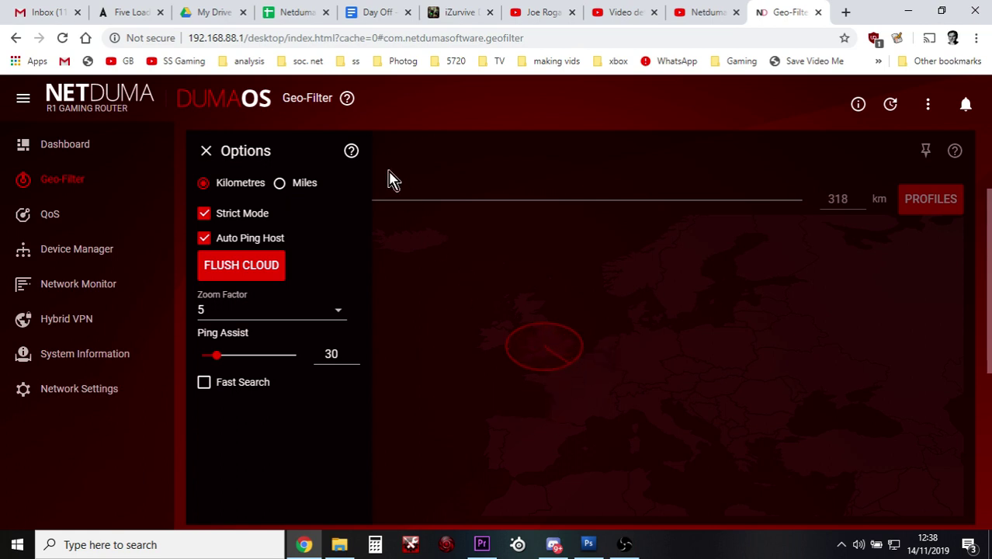
left_click(206, 151)
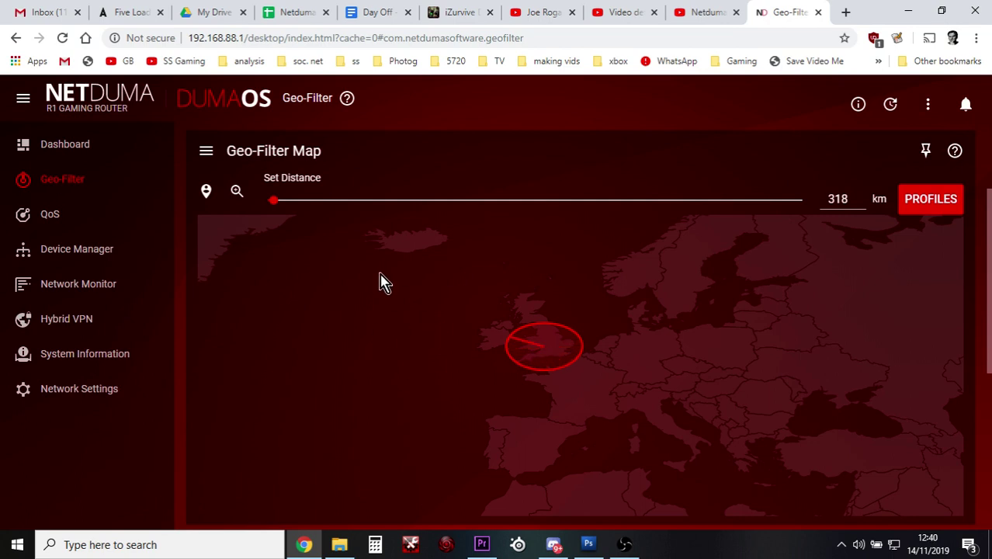
Move the geo-filter's home location into the Atlantic west of Ireland and check the Ping Assist option
left_click(208, 190)
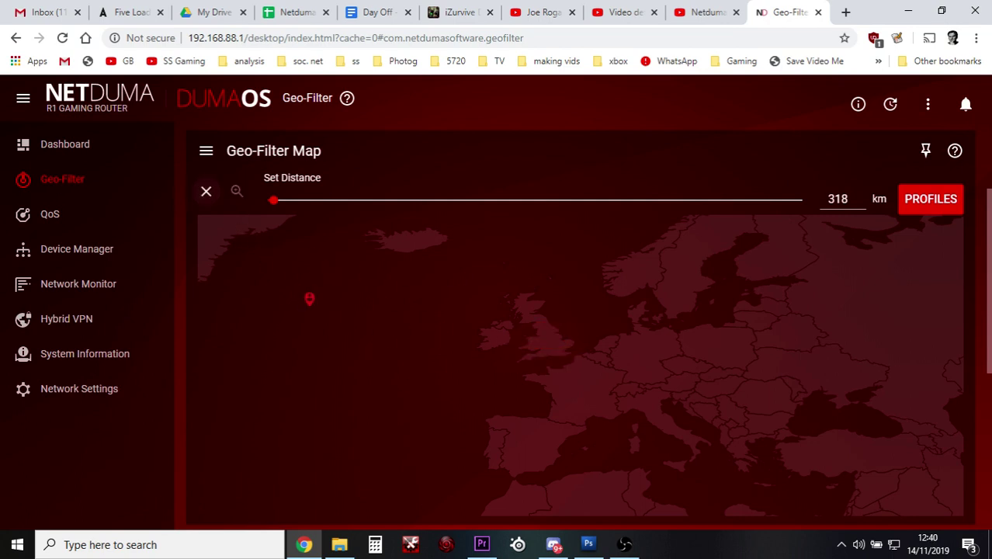
left_click(294, 363)
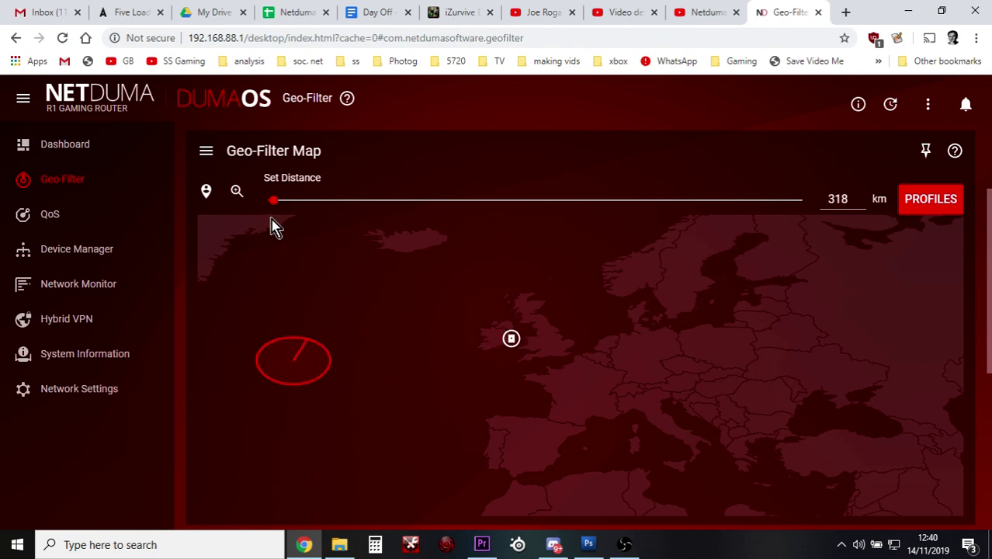
left_click(206, 153)
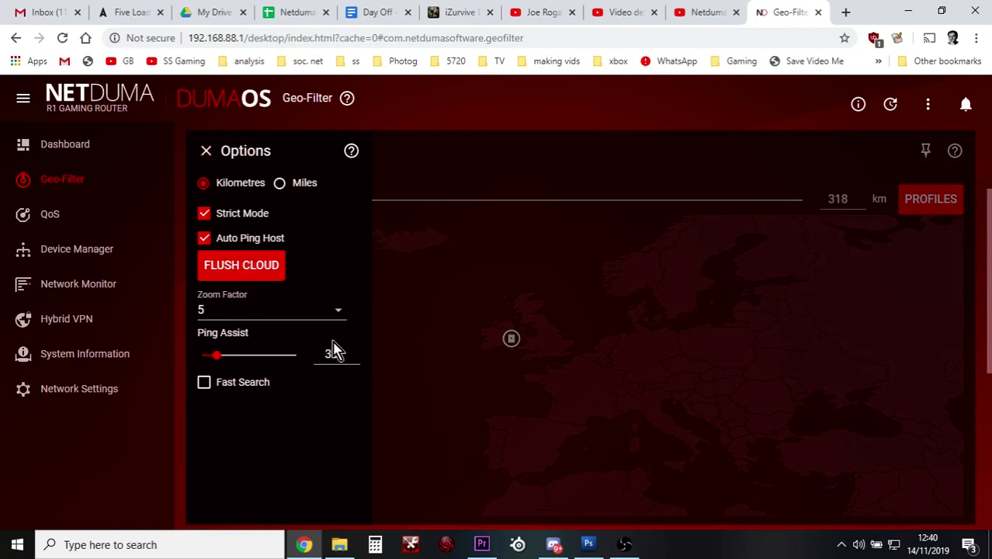
left_click(416, 340)
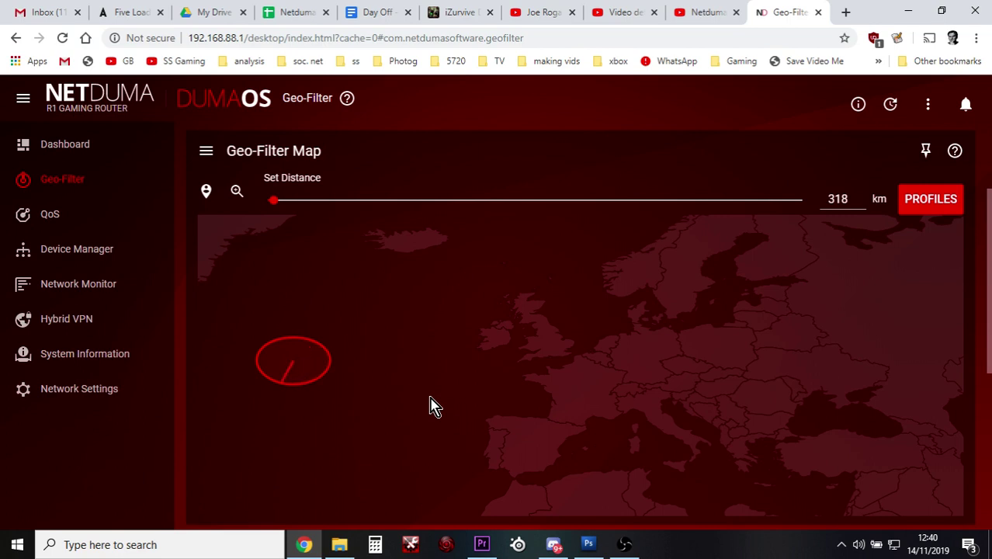
Move the geo-filter's home location back onto England
left_click(206, 192)
left_click(545, 340)
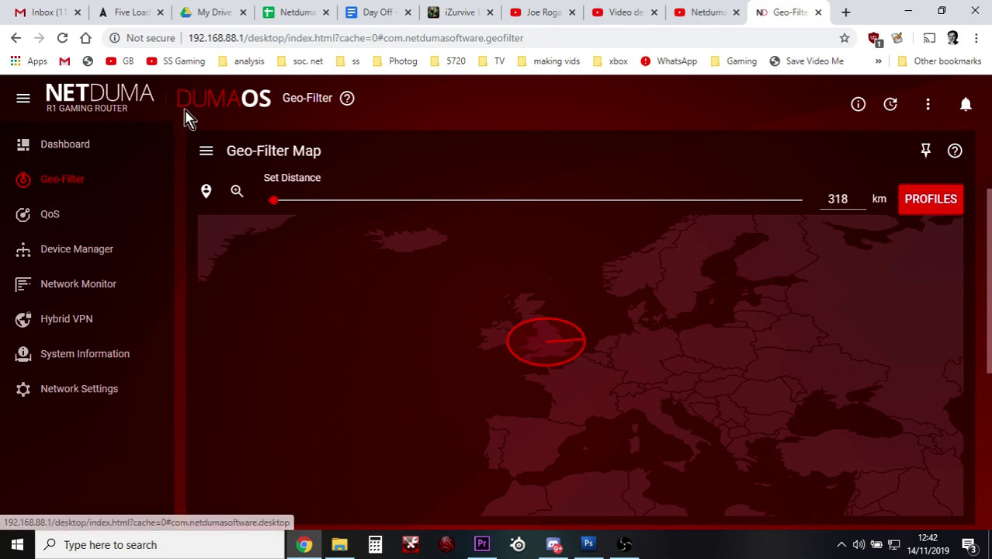
View the router's Dashboard and return to the Geo-Filter page to examine the hosts and players on the map
left_click(67, 150)
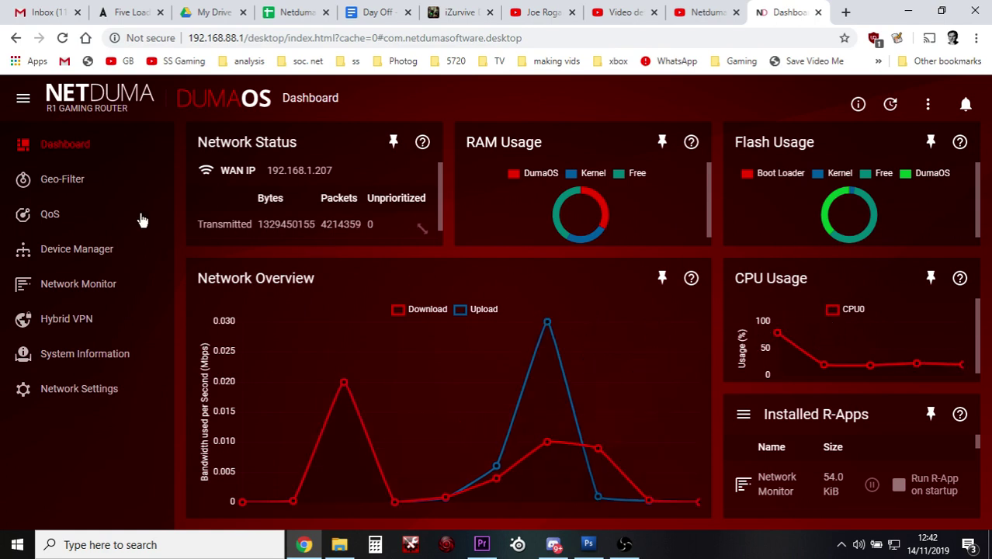
left_click(66, 183)
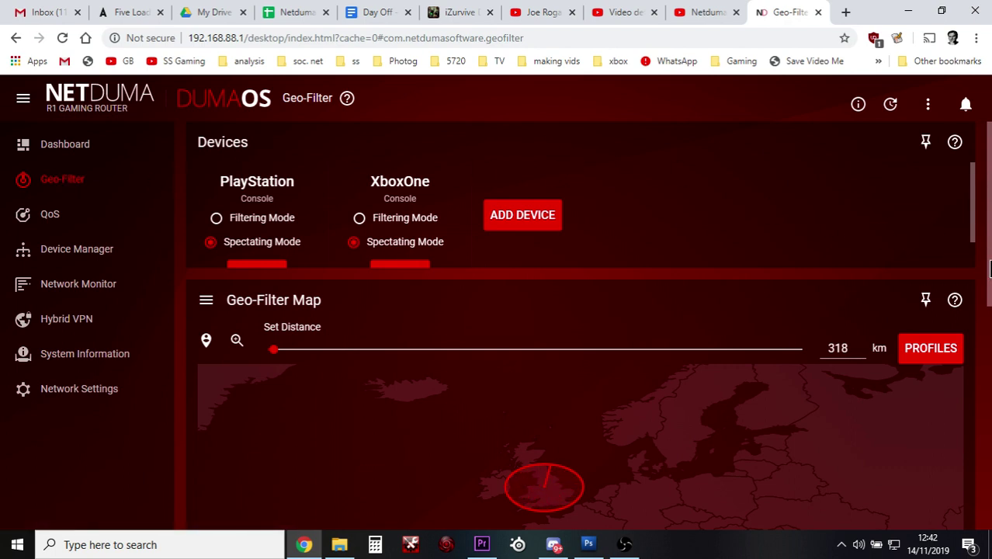
left_click_drag(990, 268, 988, 328)
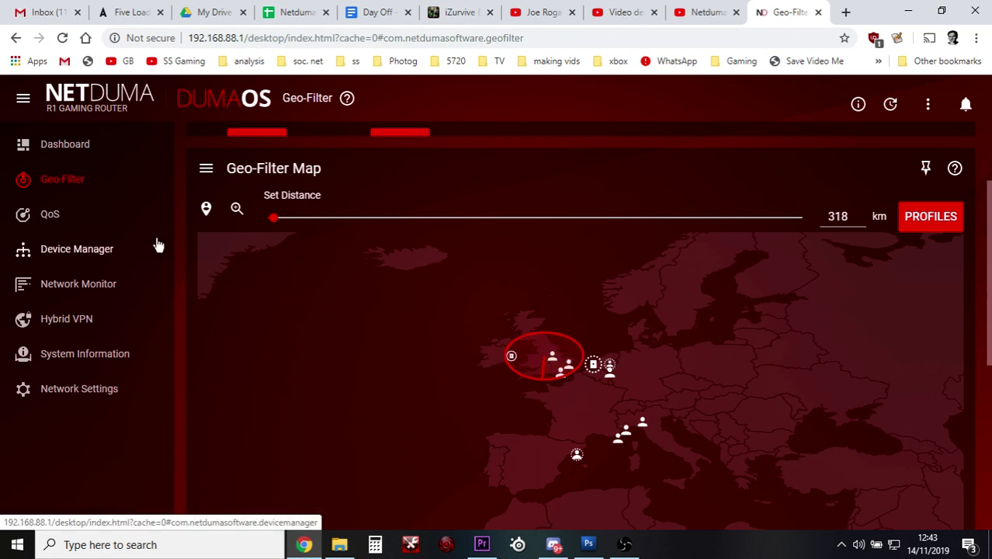
Open the QoS page and examine the Anti-Bufferbloat settings and the download bandwidth allocation
left_click(53, 220)
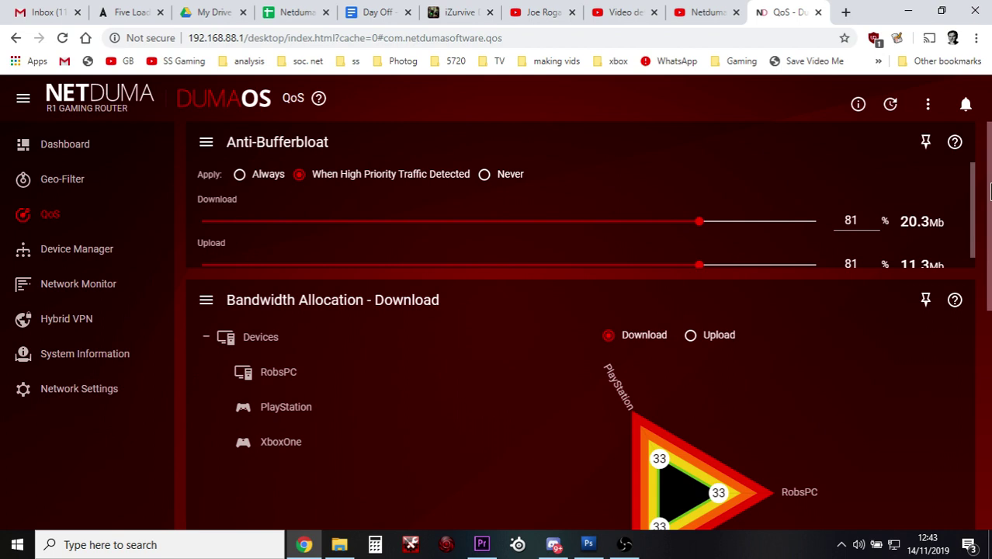
left_click_drag(990, 193, 989, 209)
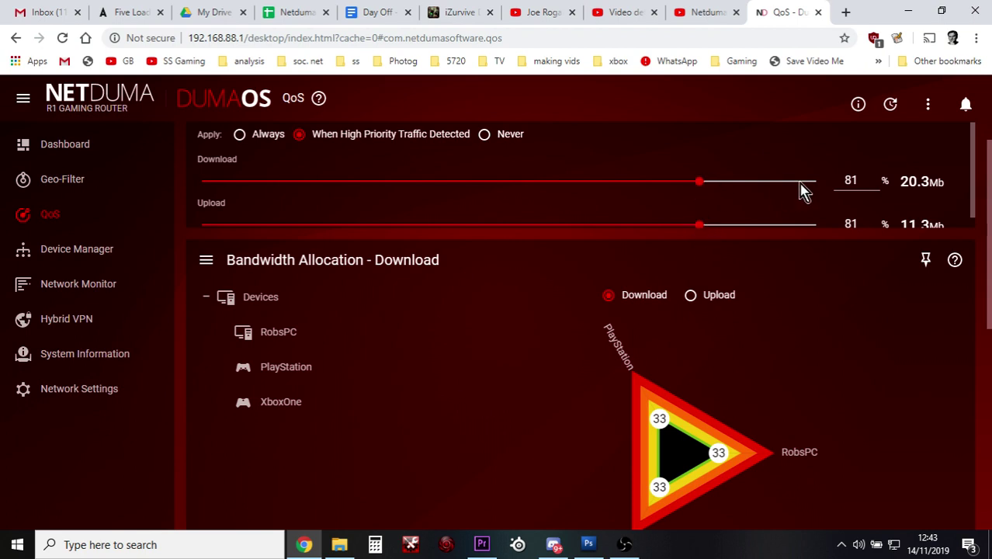
scroll(727, 333, "down", 1)
scroll(728, 332, "up", 1)
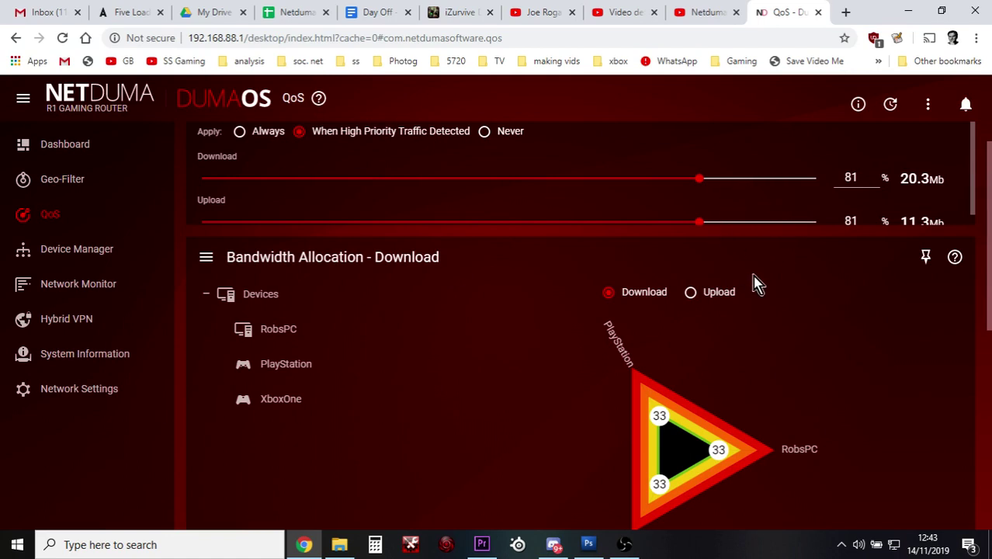
Try giving the PlayStation most of the download bandwidth, with 9 each for RobsPC and XboxOne, and bring it back to 34
scroll(754, 283, "down", 1)
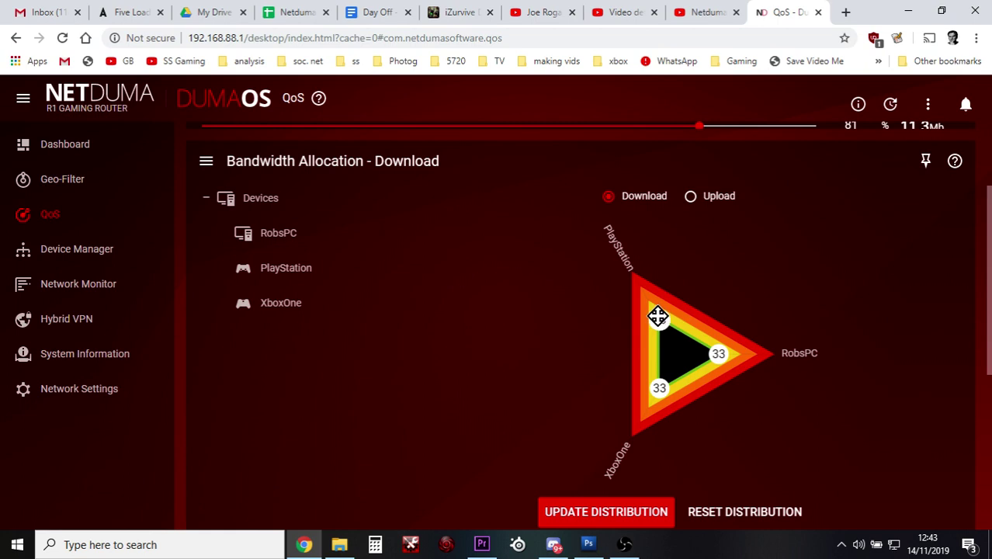
left_click_drag(658, 316, 639, 285)
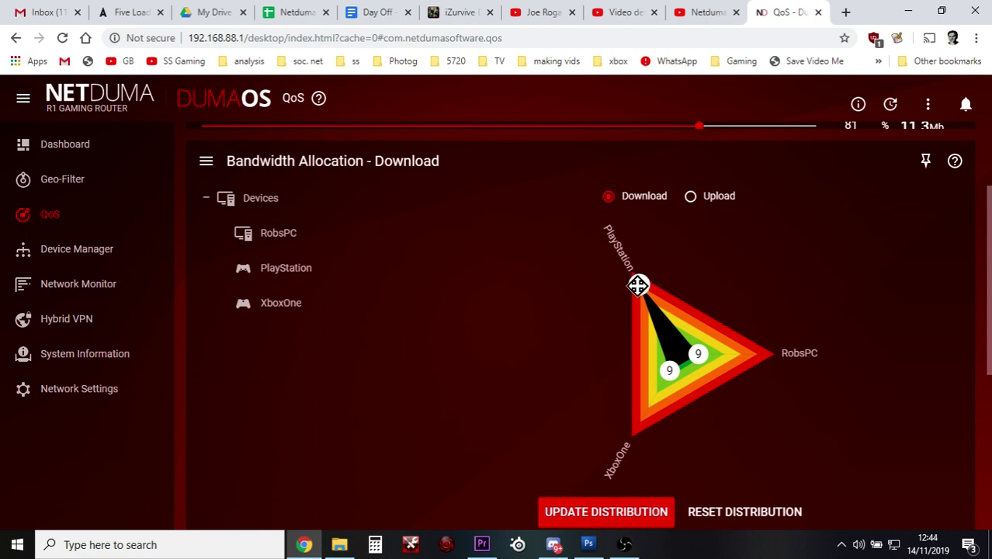
left_click_drag(638, 286, 652, 319)
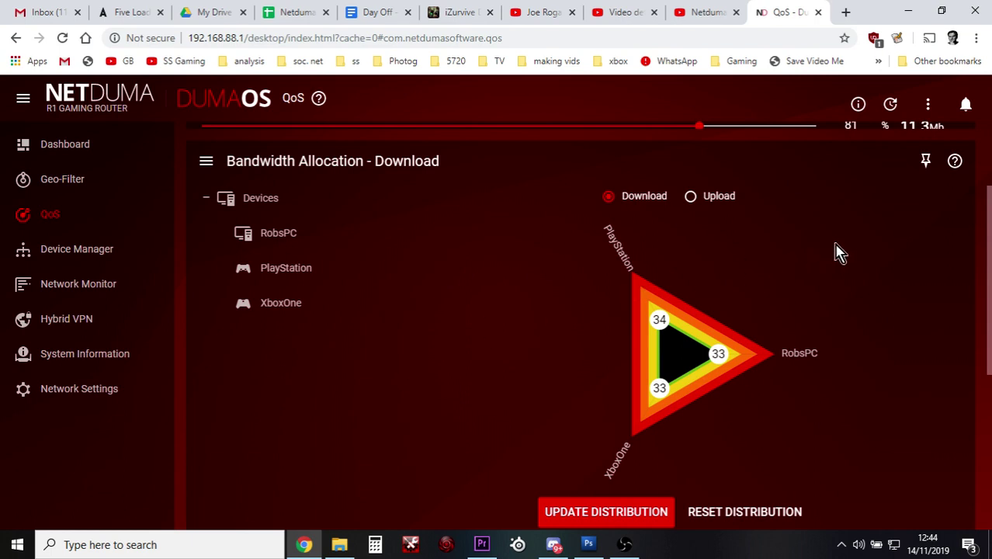
Examine the Traffic Prioritization section and its packet information on the QoS page
scroll(839, 252, "down", 3)
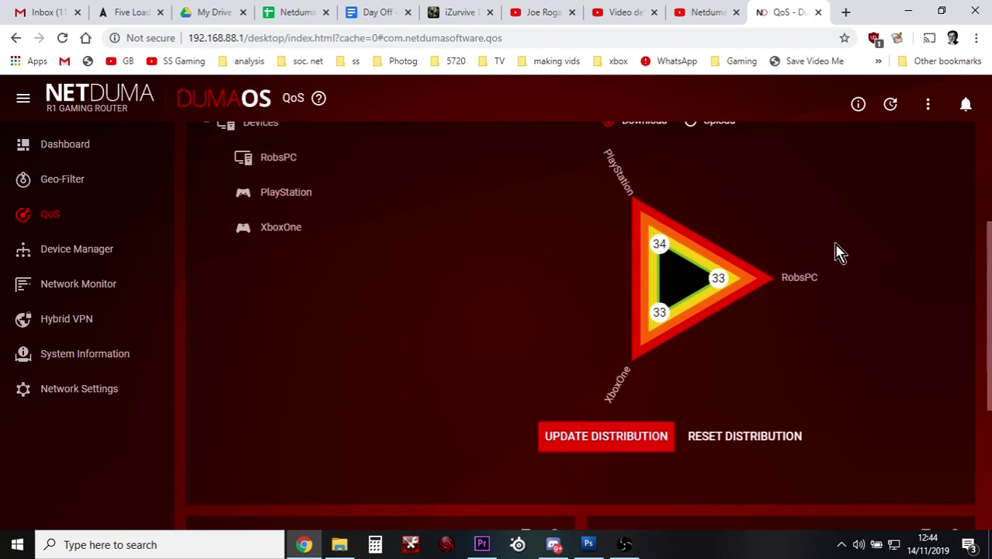
scroll(839, 252, "down", 1)
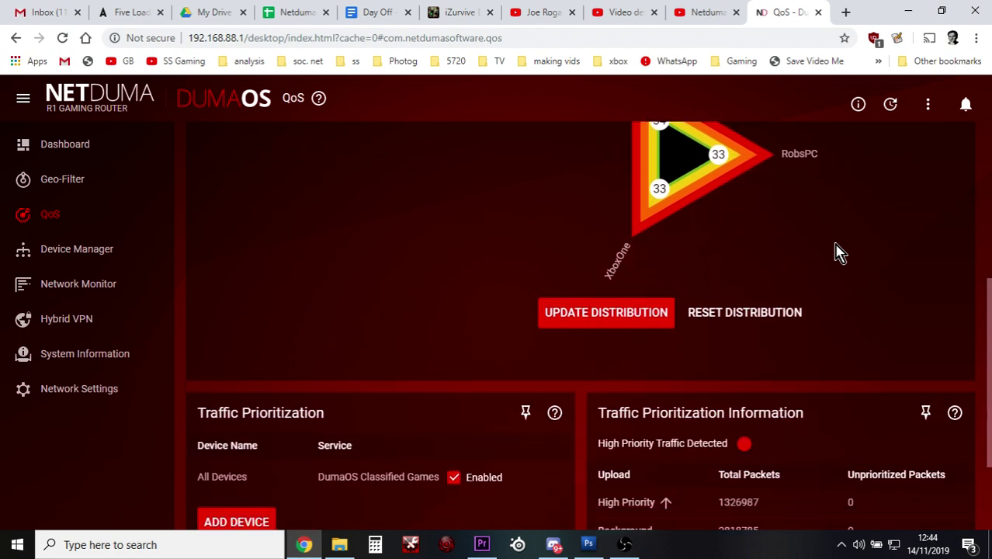
scroll(838, 253, "down", 3)
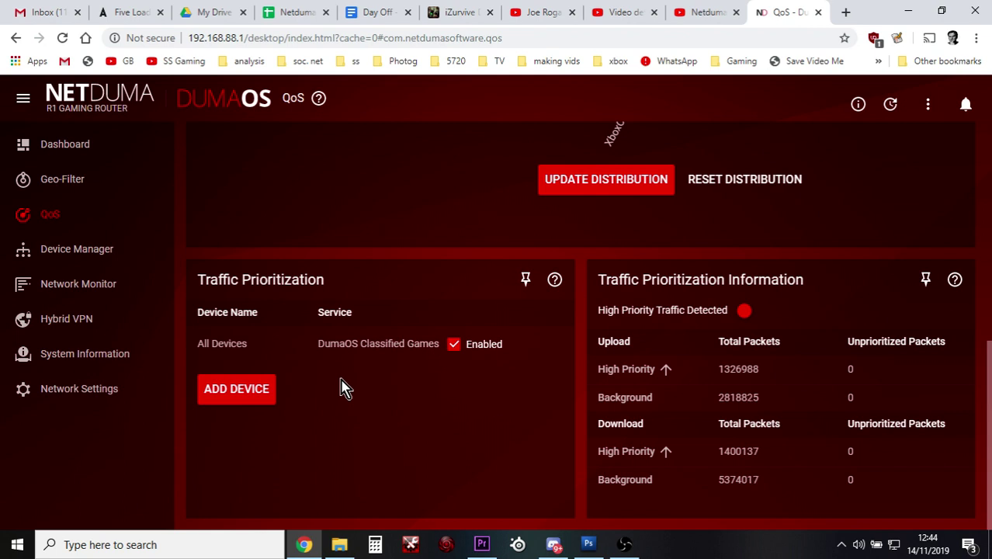
Open the Device Manager's network map, view the PlayStation's device settings and close them
left_click(110, 249)
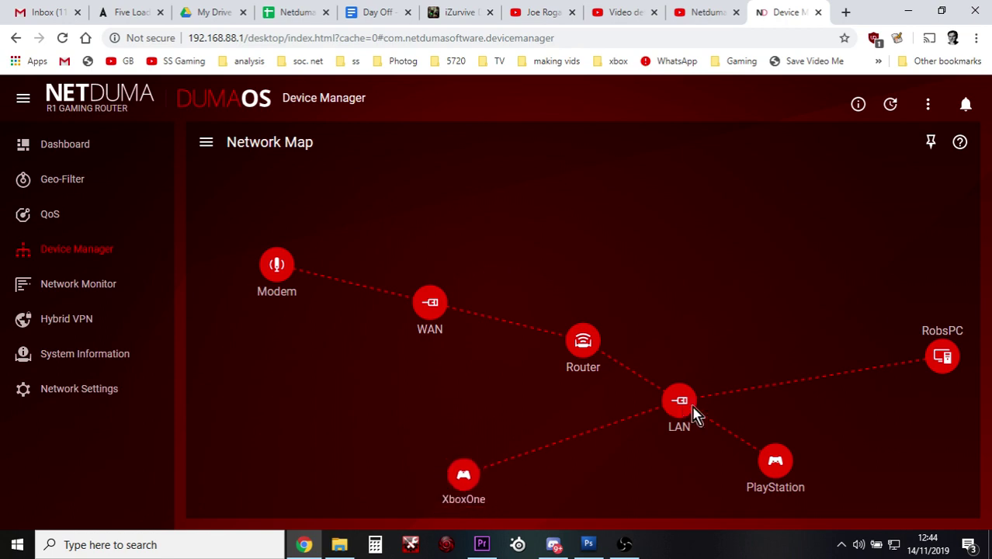
left_click(779, 467)
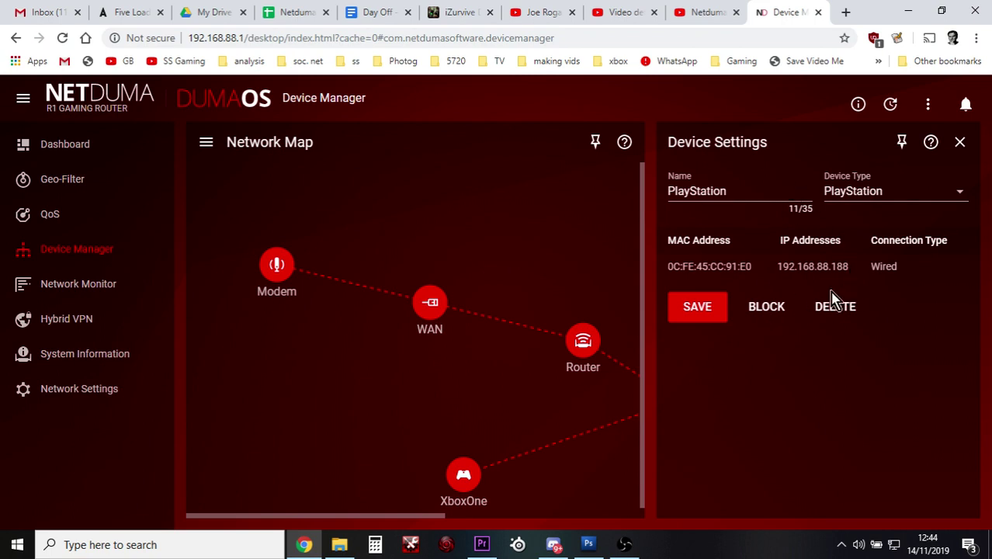
left_click(962, 142)
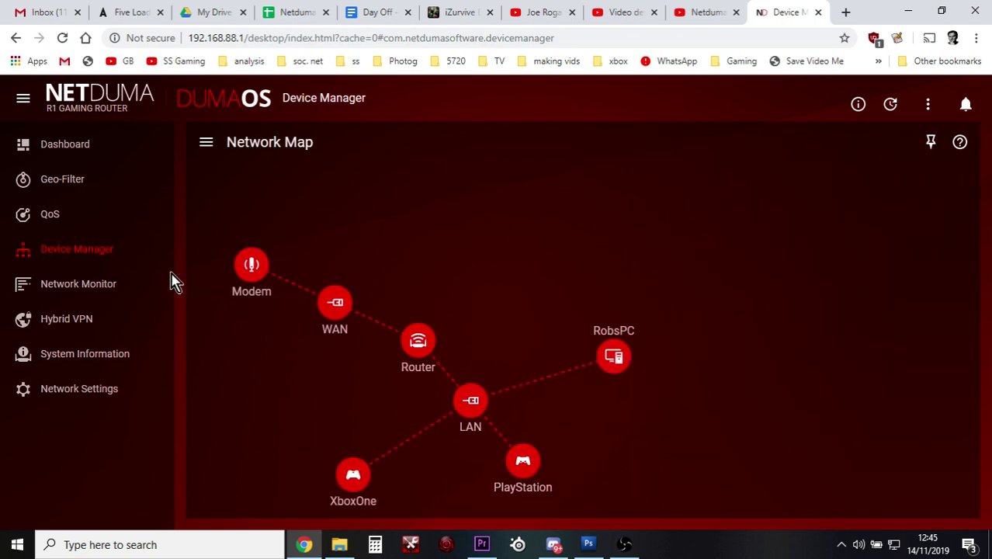
Look through the Network Monitor, Hybrid VPN and System Information pages
left_click(92, 287)
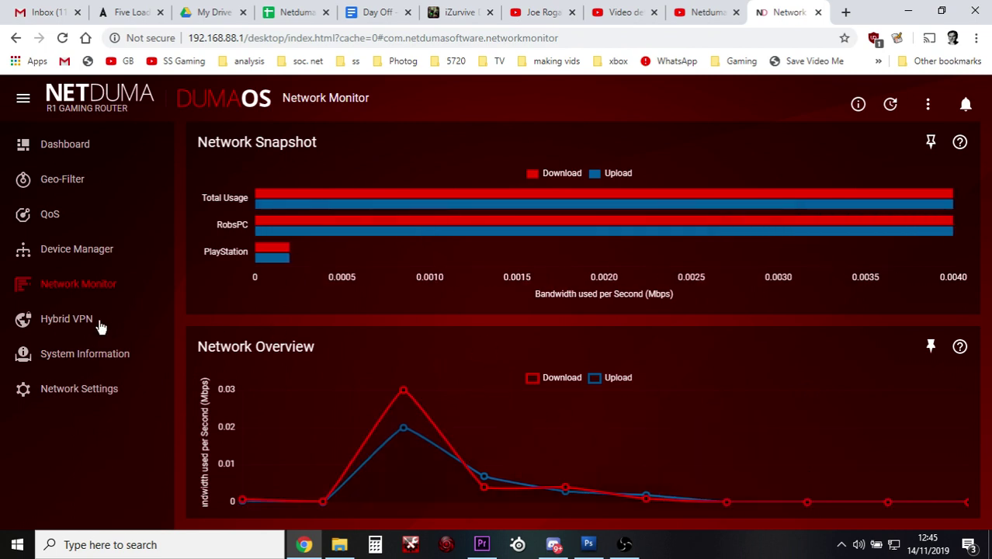
left_click(78, 329)
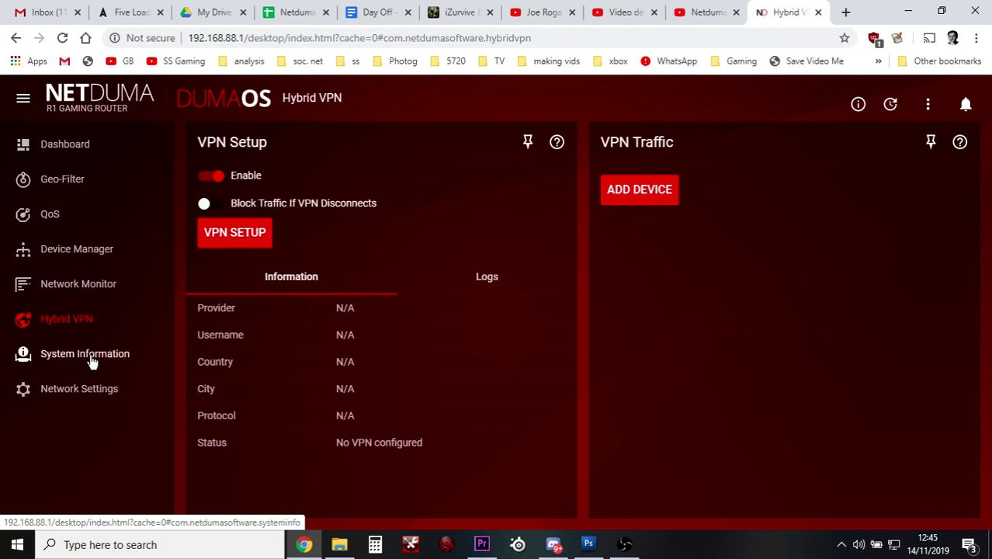
left_click(90, 361)
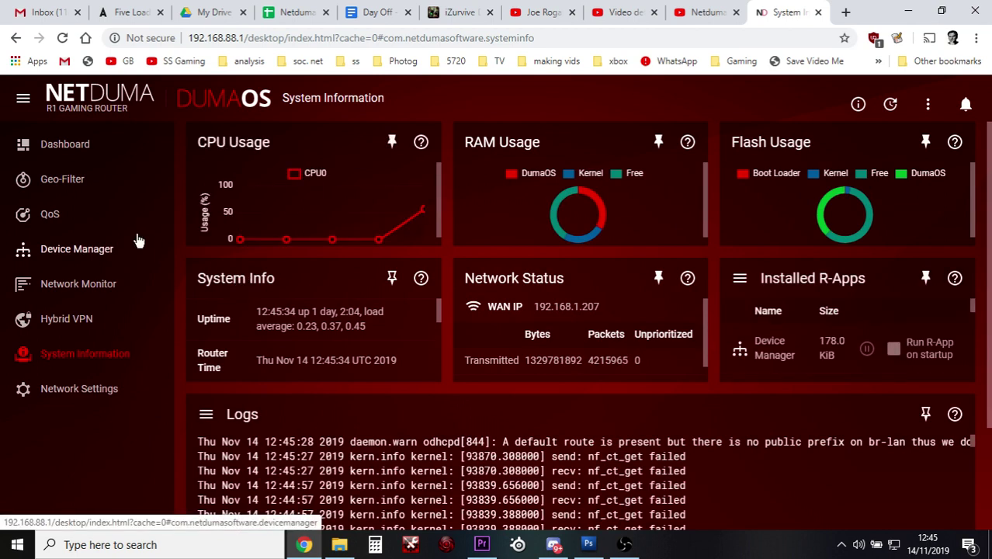
scroll(281, 348, "down", 1)
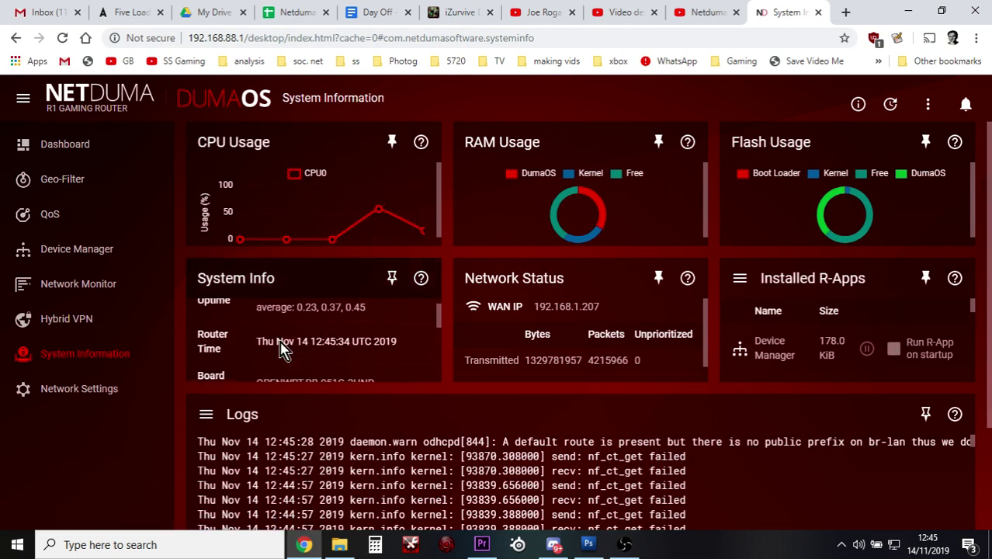
scroll(282, 348, "up", 1)
Reopen the Geo-Filter page and view the console devices' modes and the Geo-Filter Map
left_click(67, 188)
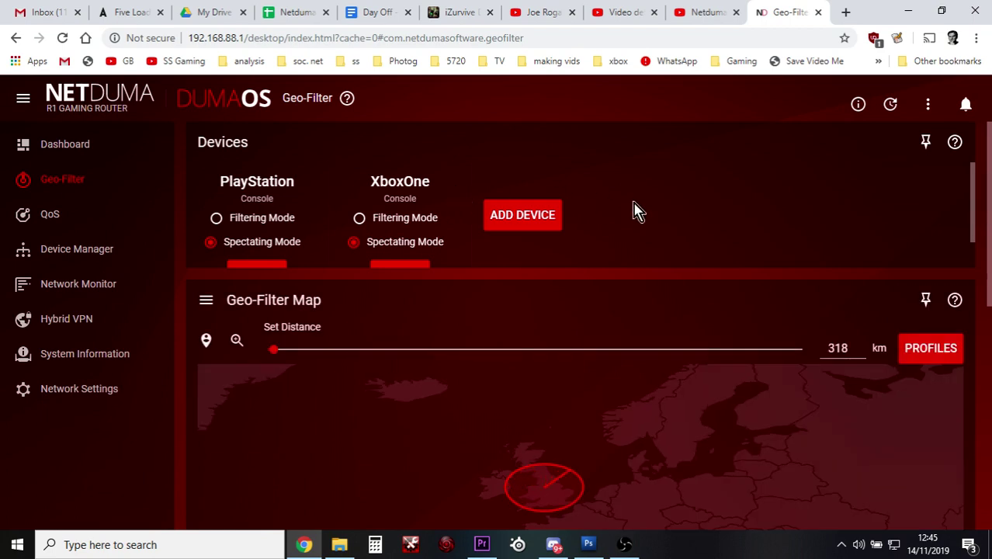
scroll(633, 211, "down", 2)
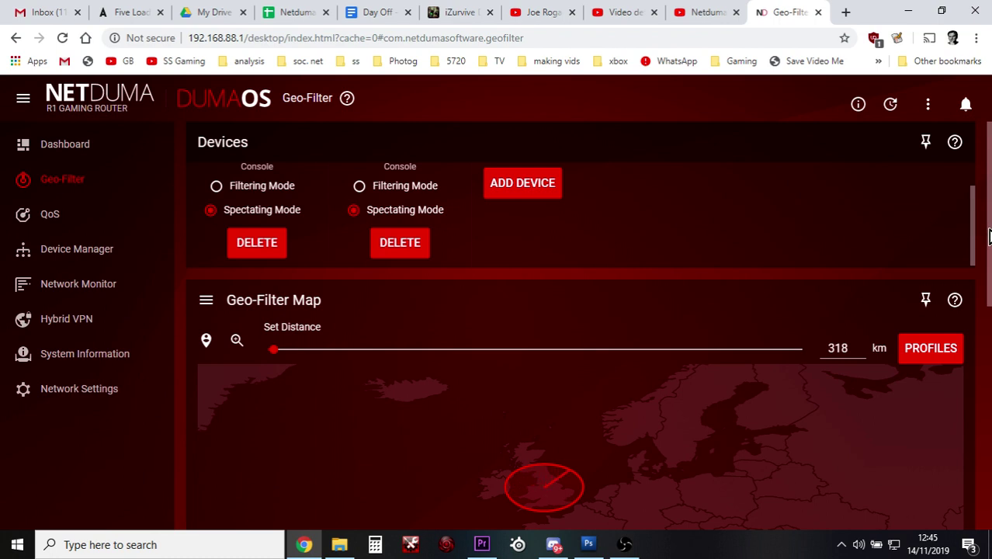
left_click_drag(989, 237, 987, 268)
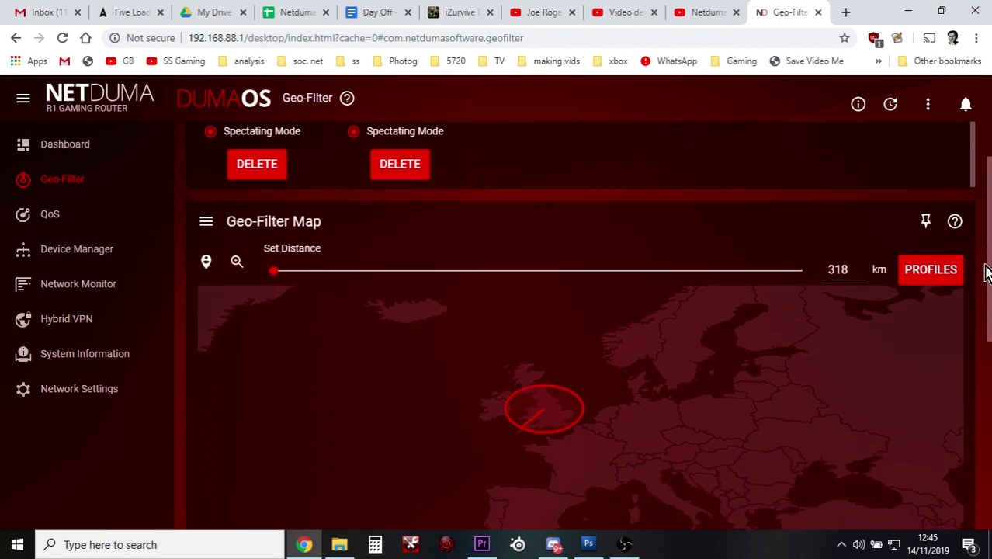